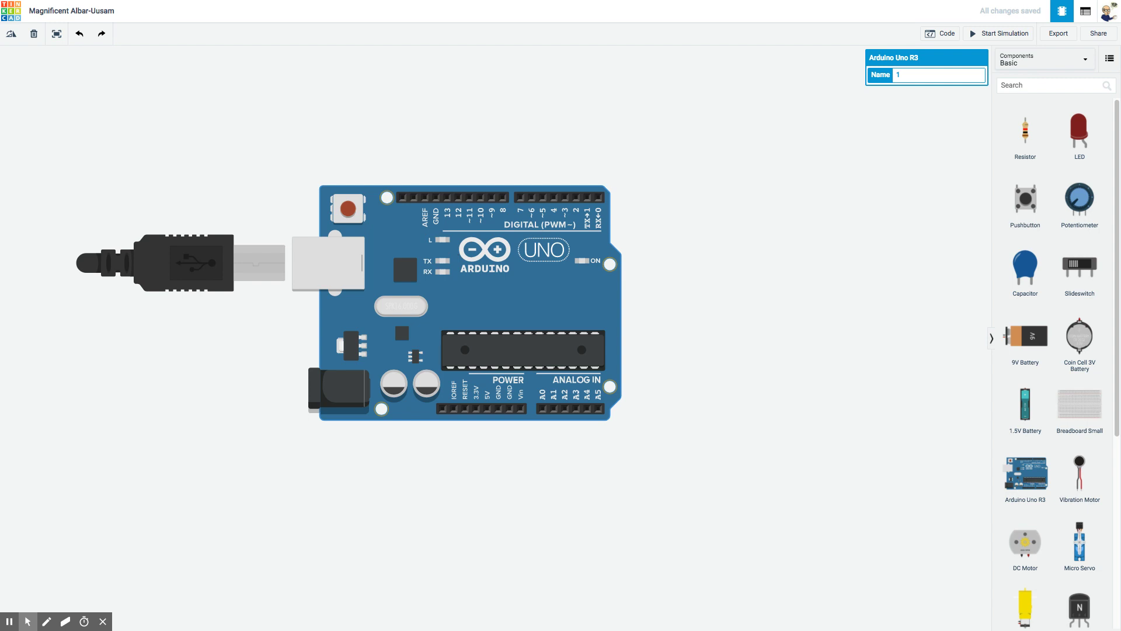
- Show the board's block code and move the four-block LED blink script higher in the workspace
left_click(937, 37)
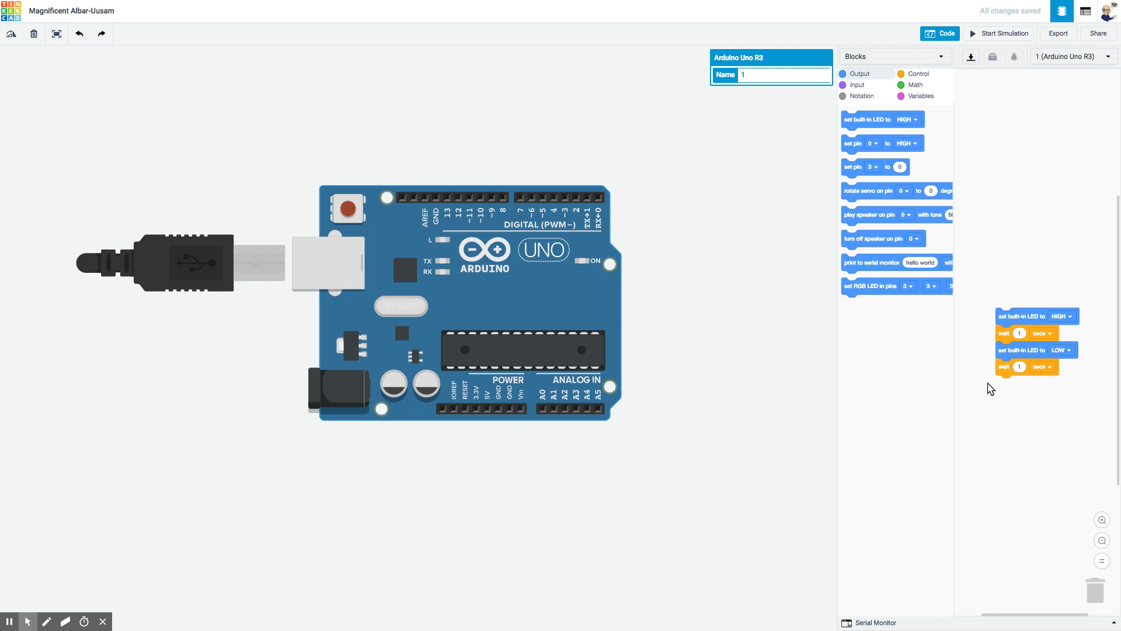
left_click_drag(1011, 313, 989, 212)
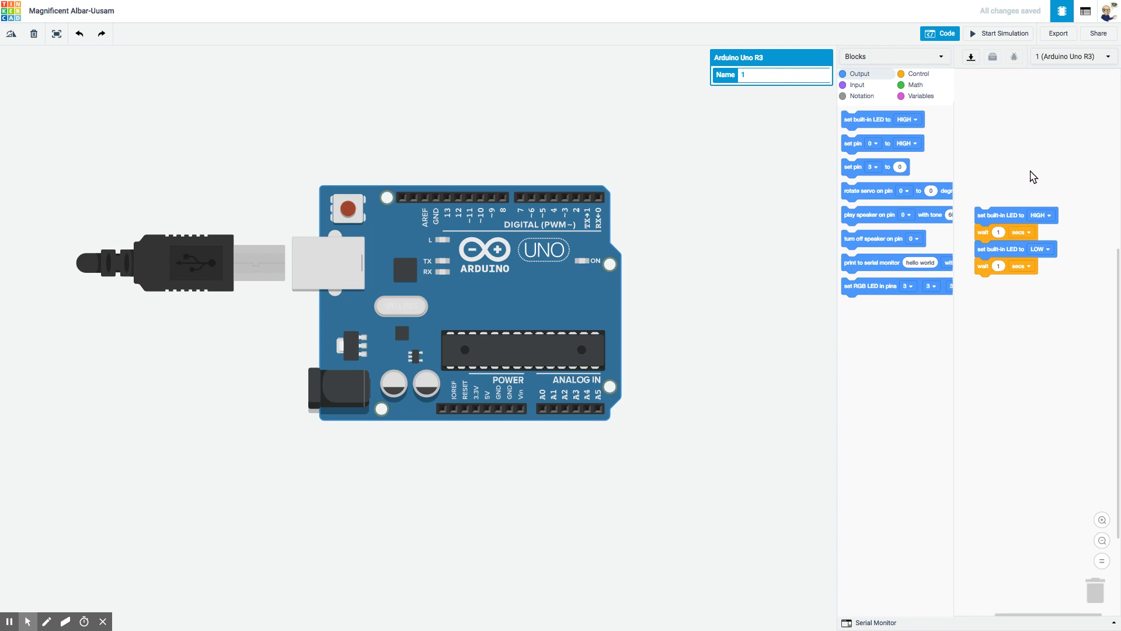
left_click(987, 35)
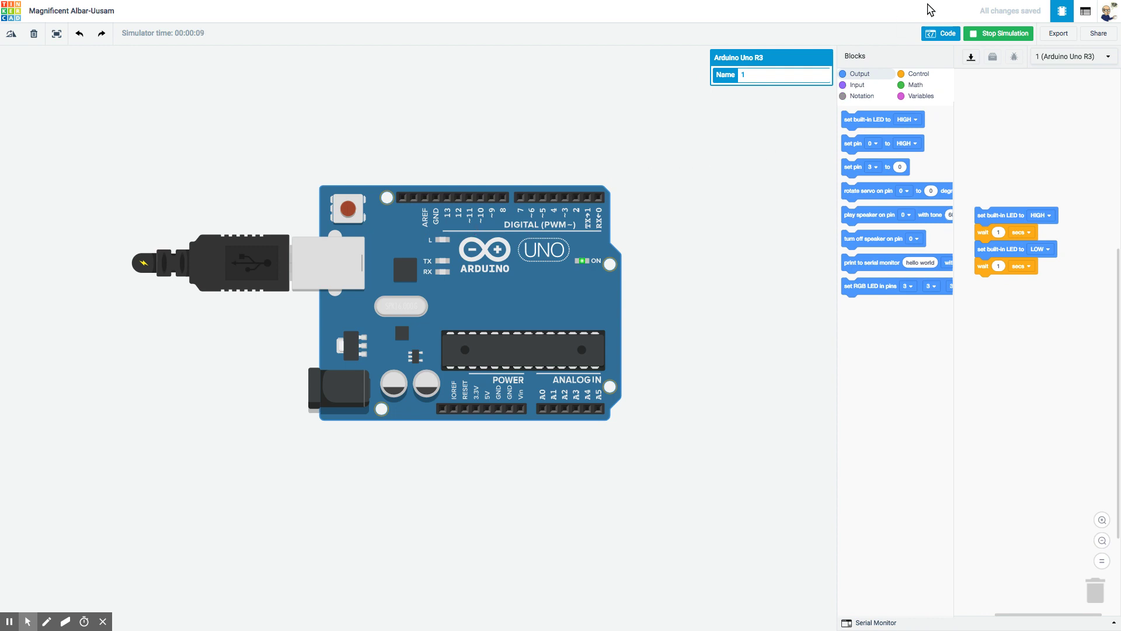
left_click(982, 35)
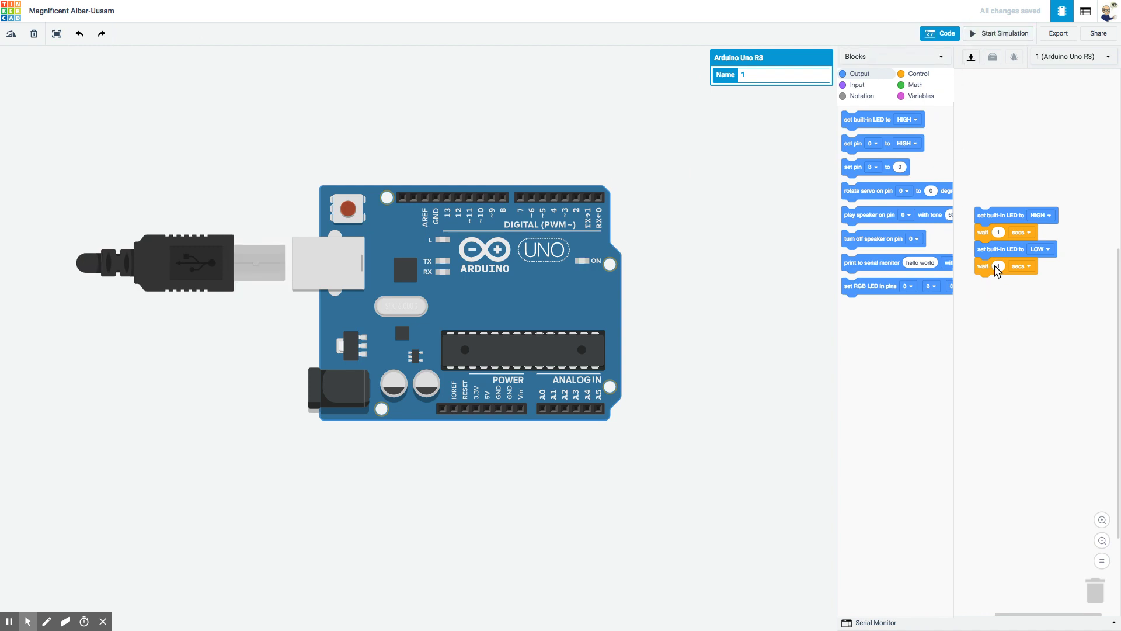
left_click(999, 233)
- Set the first wait block to 2 seconds and the second to .5 seconds
type("2")
left_click(999, 267)
key("BackSpace")
type(".5")
left_click(1011, 341)
- Test-run the new timings, then drag the Arduino board lower and close the code editor
left_click(995, 33)
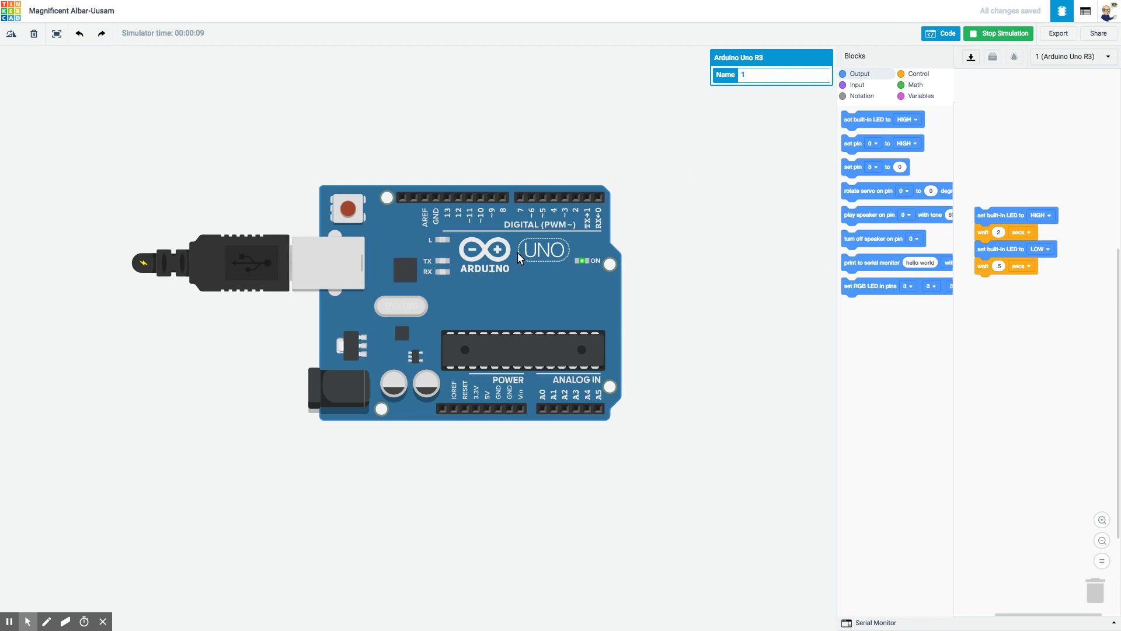
left_click(1003, 33)
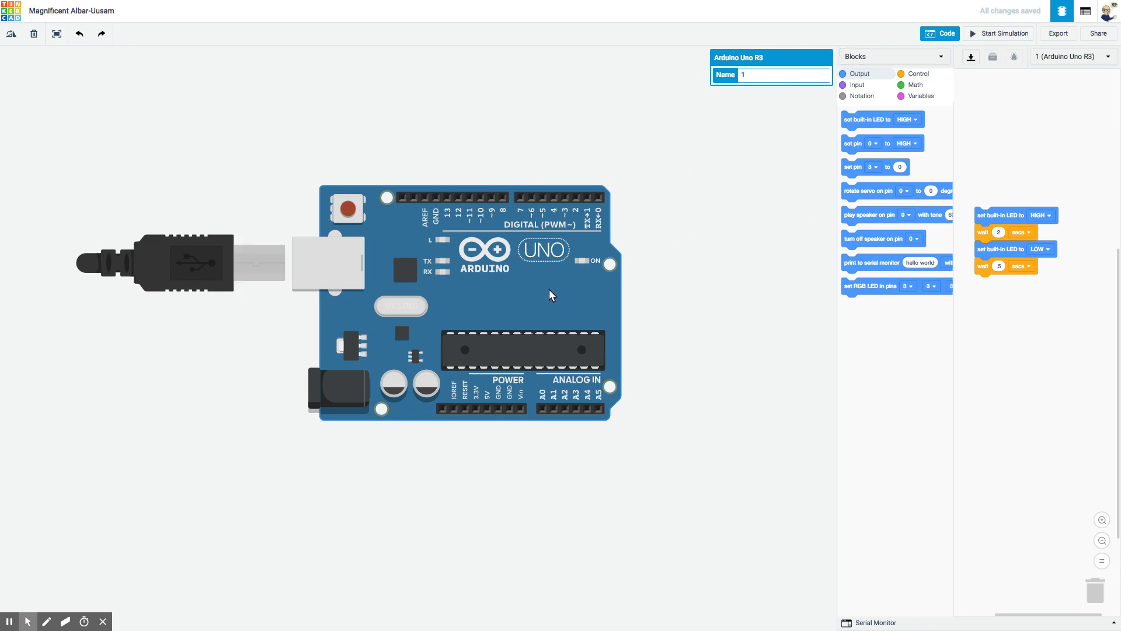
left_click_drag(549, 291, 538, 409)
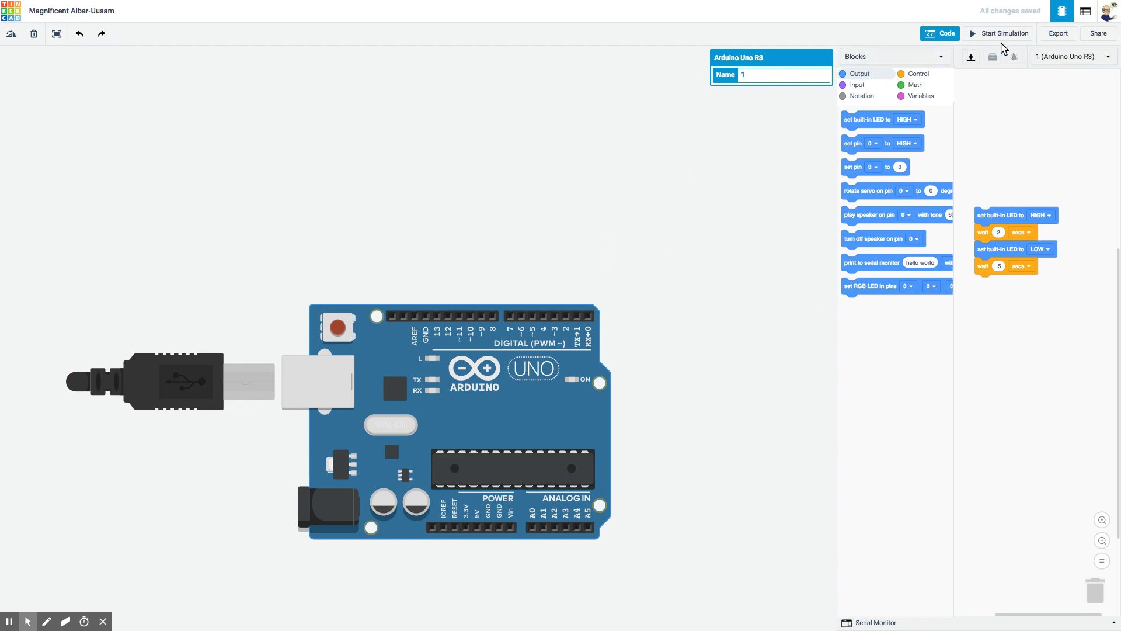
left_click(938, 35)
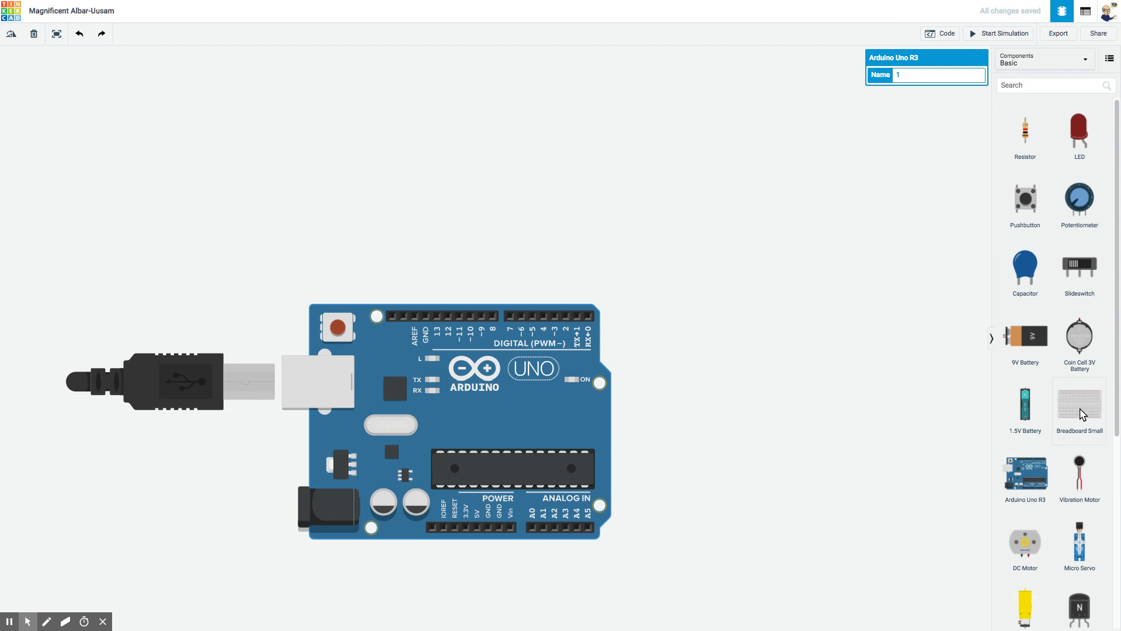
- Place a Breadboard Small from Components on the canvas above the Arduino Uno
left_click_drag(1081, 413, 476, 171)
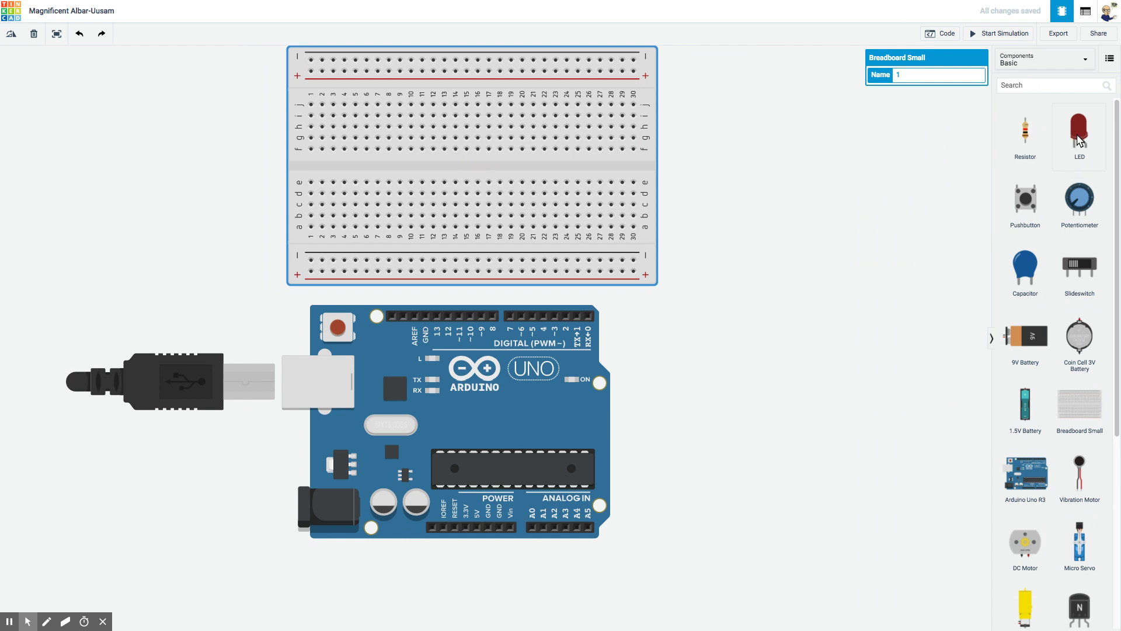
- Place a red LED on the breadboard and wire its cathode column to the Arduino GND pin
left_click_drag(1079, 140, 513, 115)
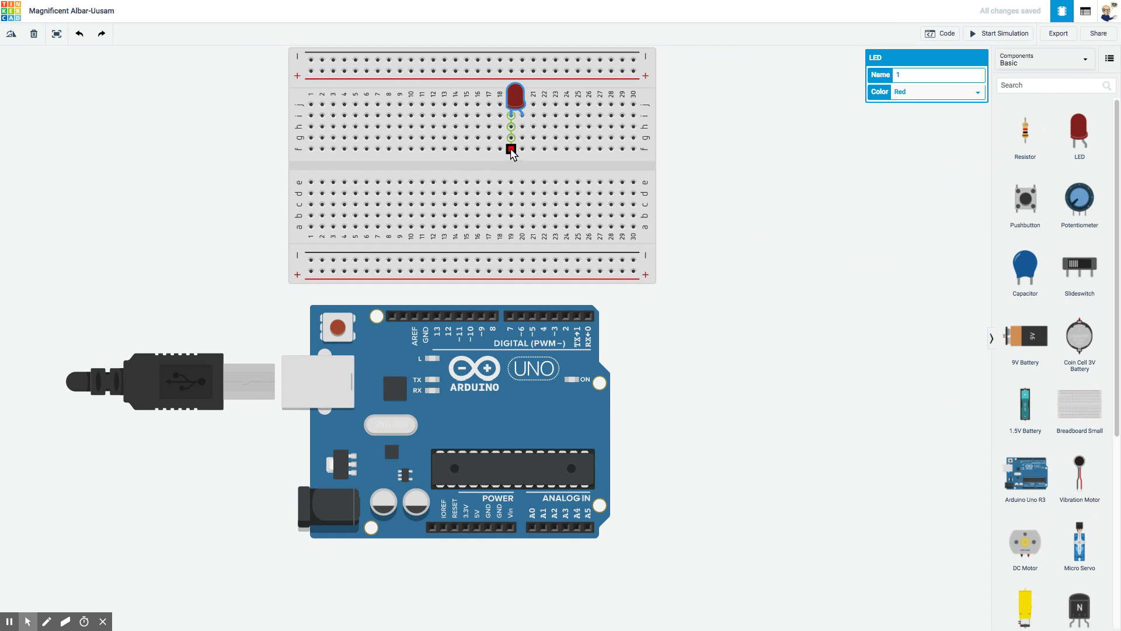
left_click(511, 151)
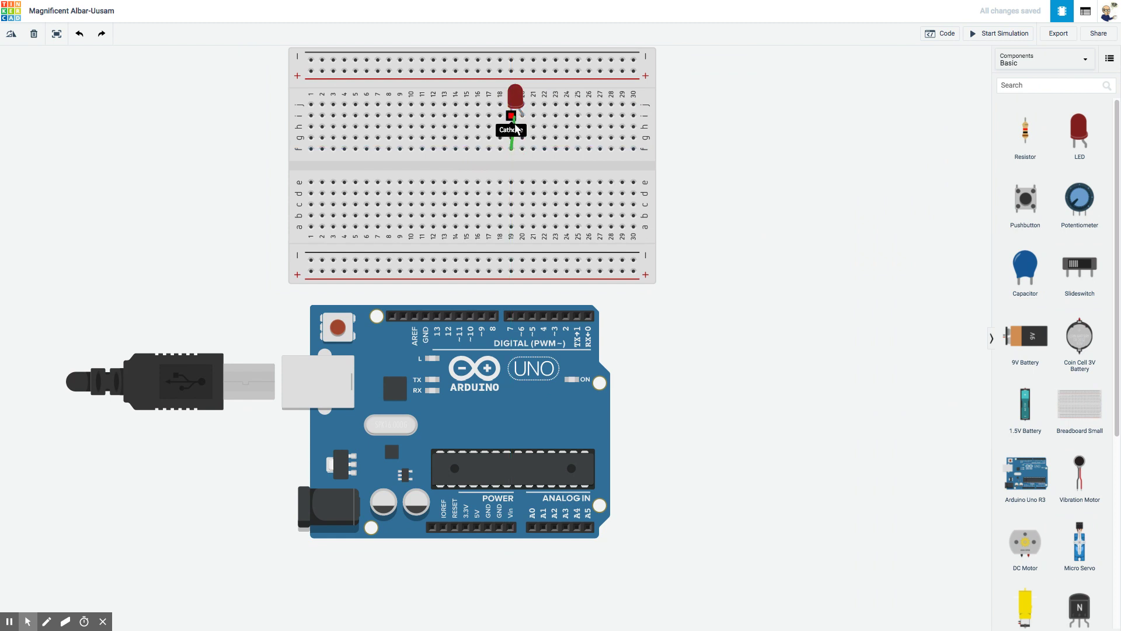
left_click(424, 315)
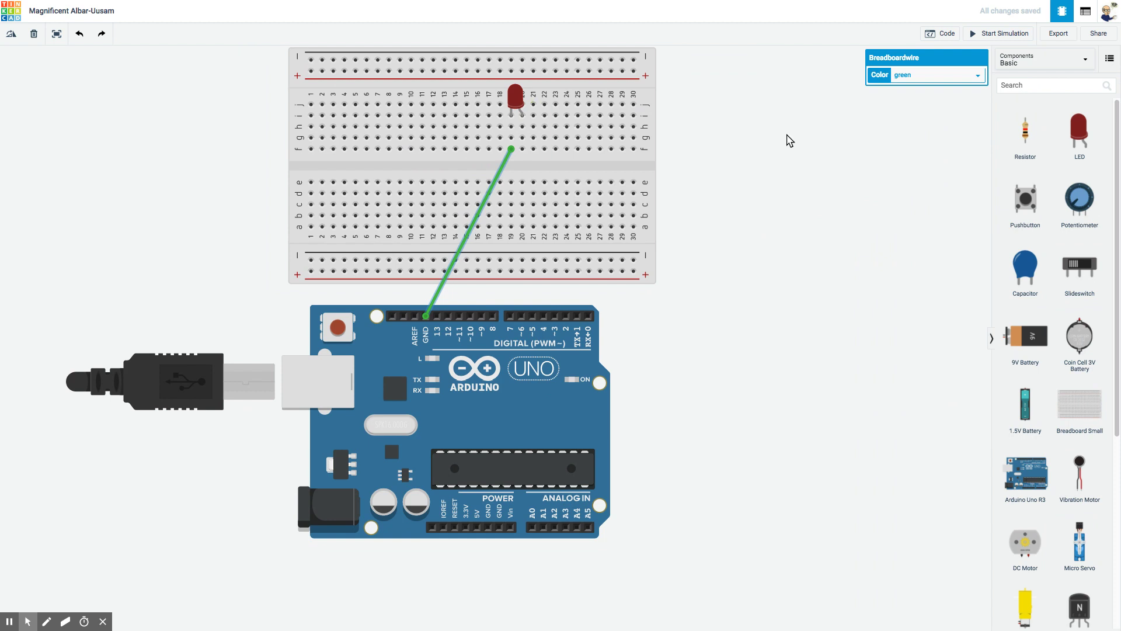
- Bridge the centre gap below the LED anode with a resistor set to Ω, starting a wire from its lower end
left_click_drag(1027, 136, 523, 175)
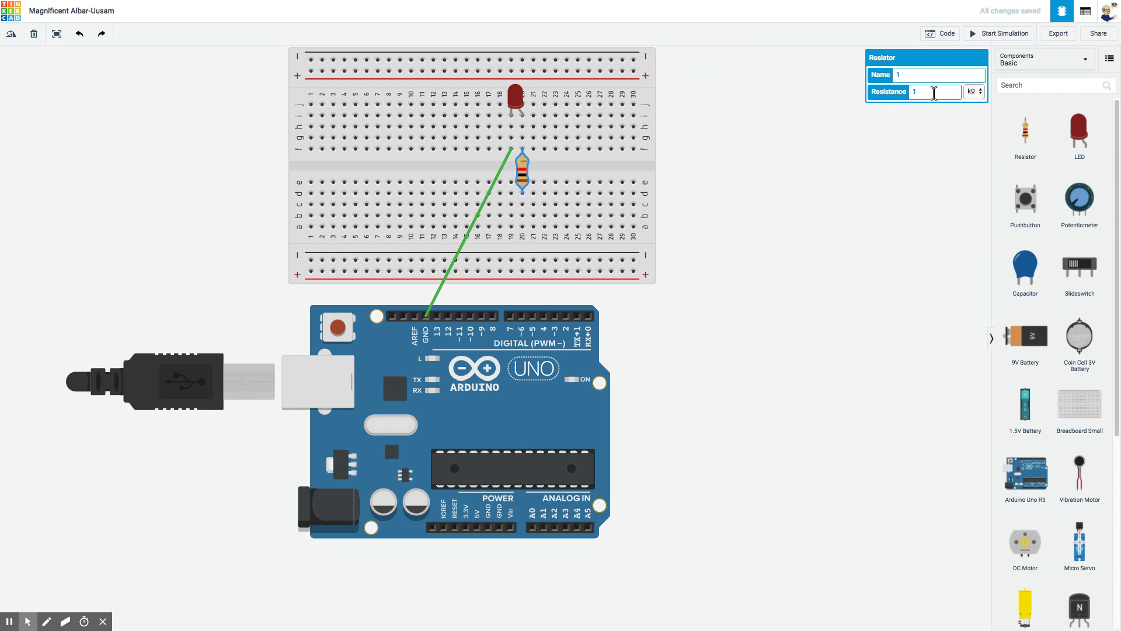
left_click(970, 92)
double_click(935, 92)
left_click(764, 177)
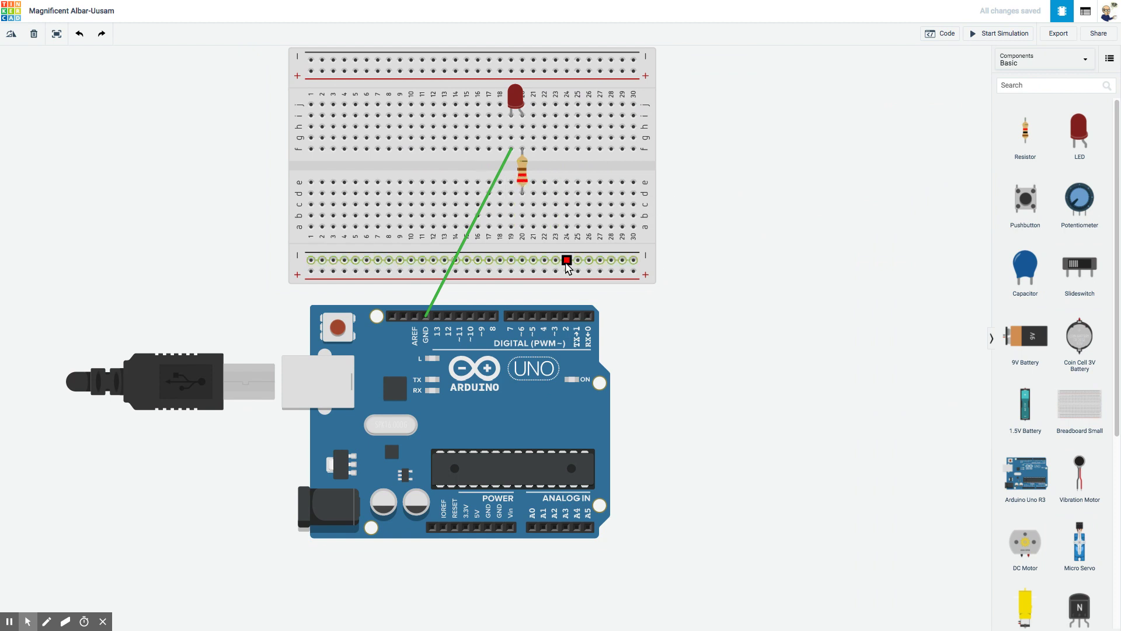
left_click(523, 227)
- Finish the resistor wire at Arduino digital pin 7 and reopen the block code
left_click(510, 316)
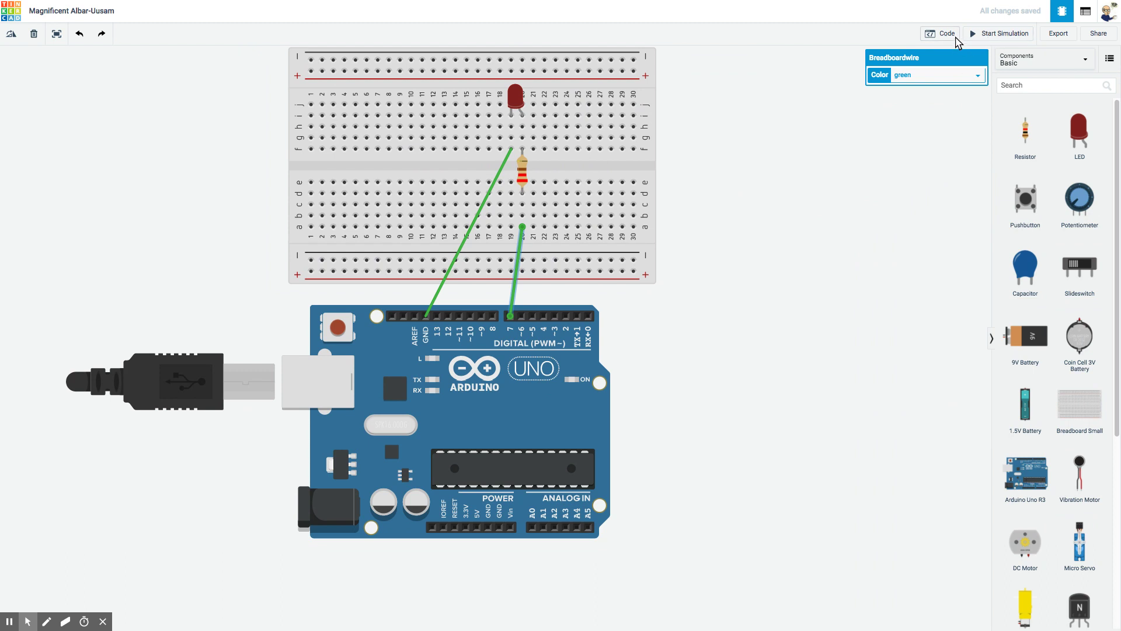
left_click(942, 36)
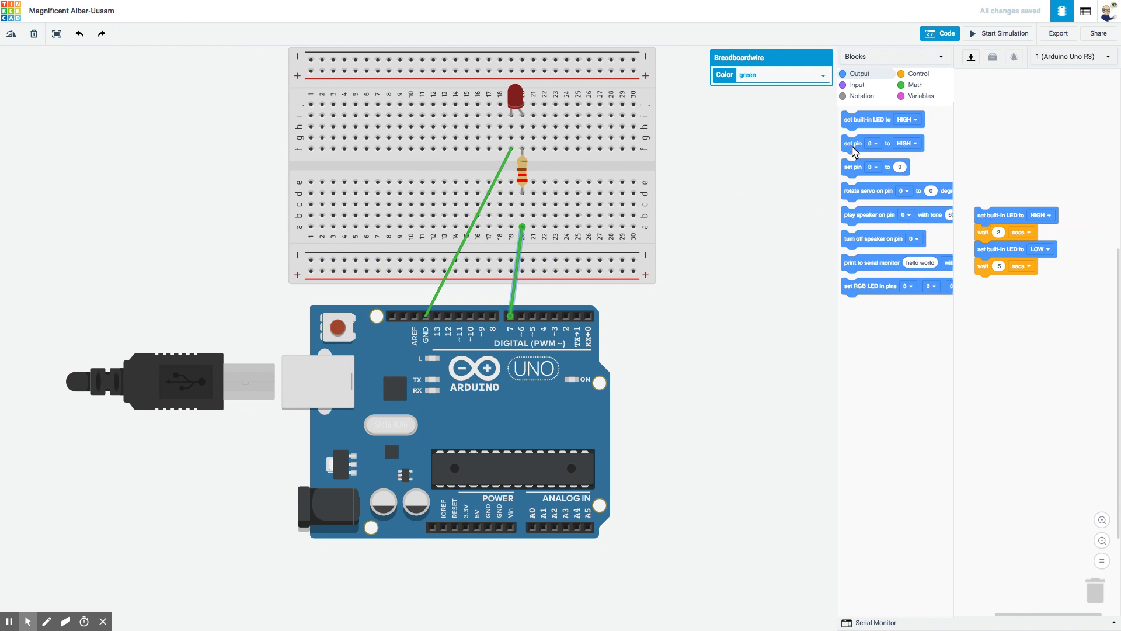
- Insert a 'set pin' block controlling pin 7 into the blink script
left_click(852, 146)
left_click_drag(852, 146, 986, 225)
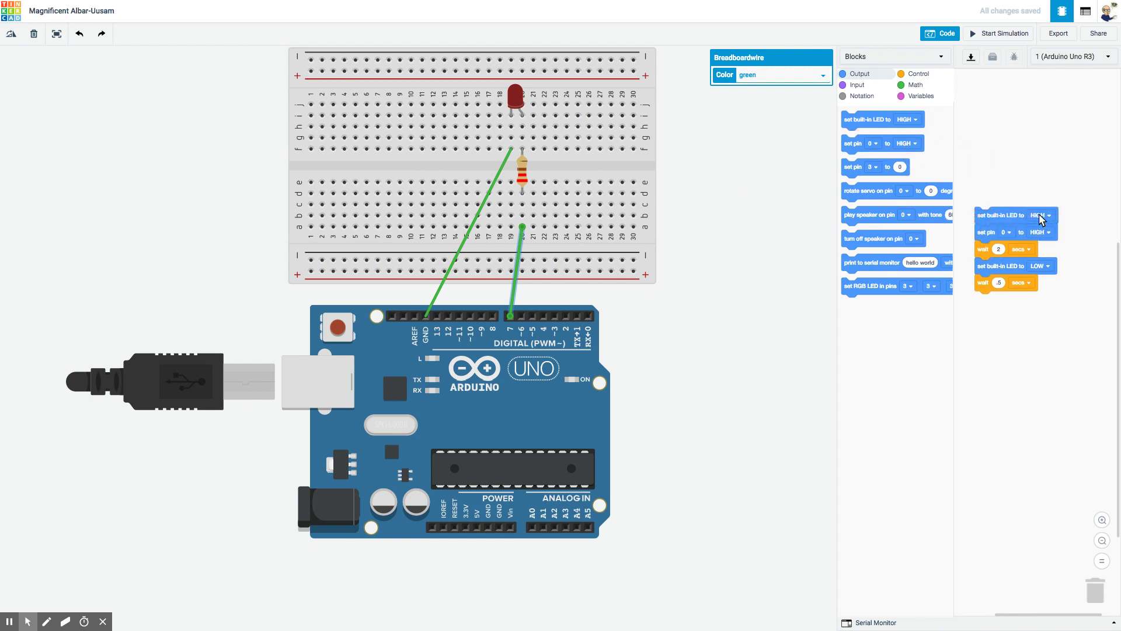
left_click(1010, 232)
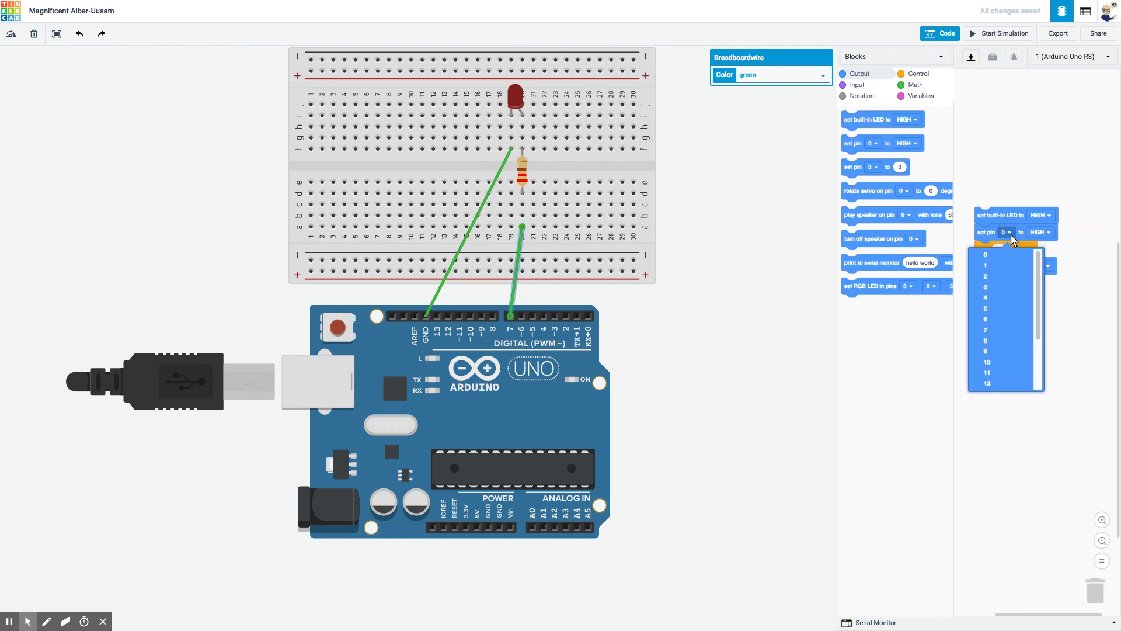
left_click(984, 331)
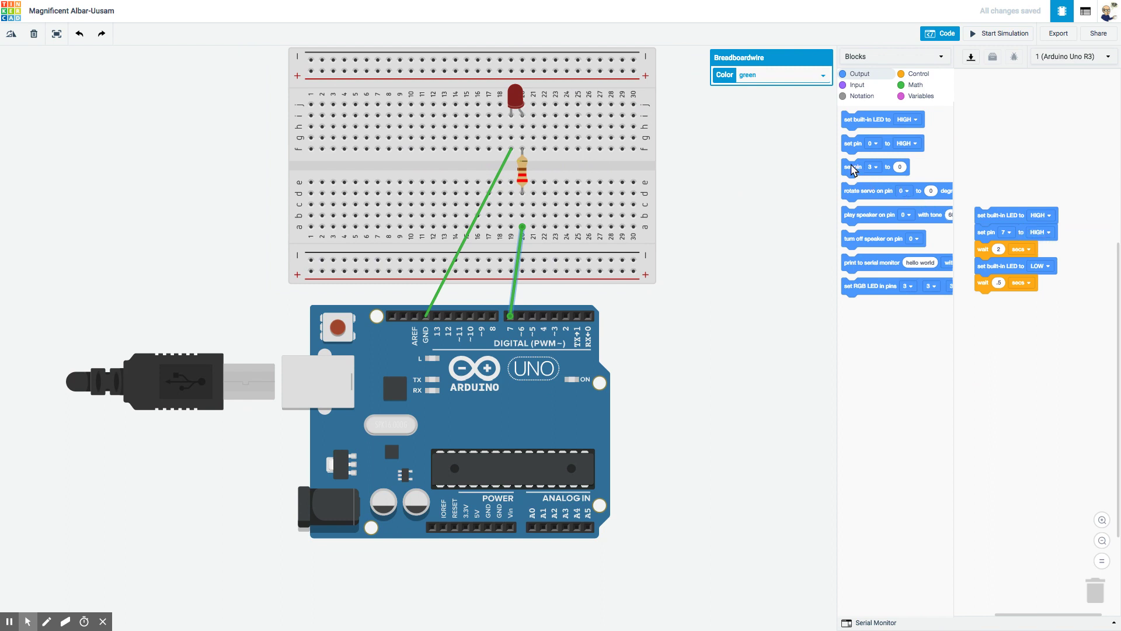
- Add a second block setting pin 7 LOW between the waits, then test-run the simulation
left_click_drag(847, 148, 985, 288)
left_click(1004, 283)
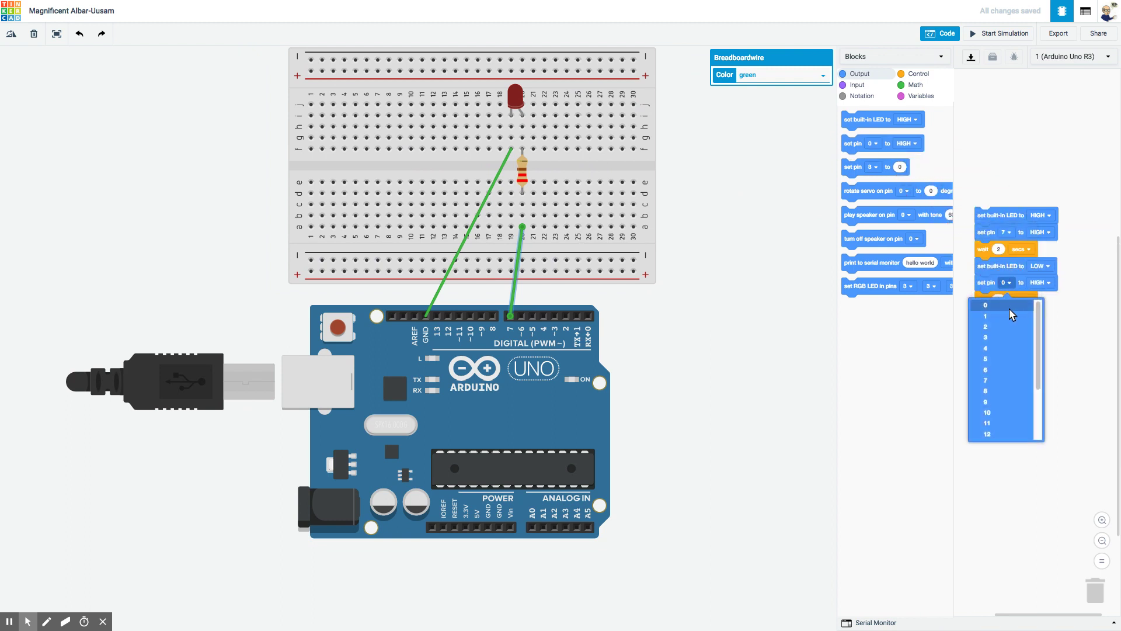
left_click(987, 380)
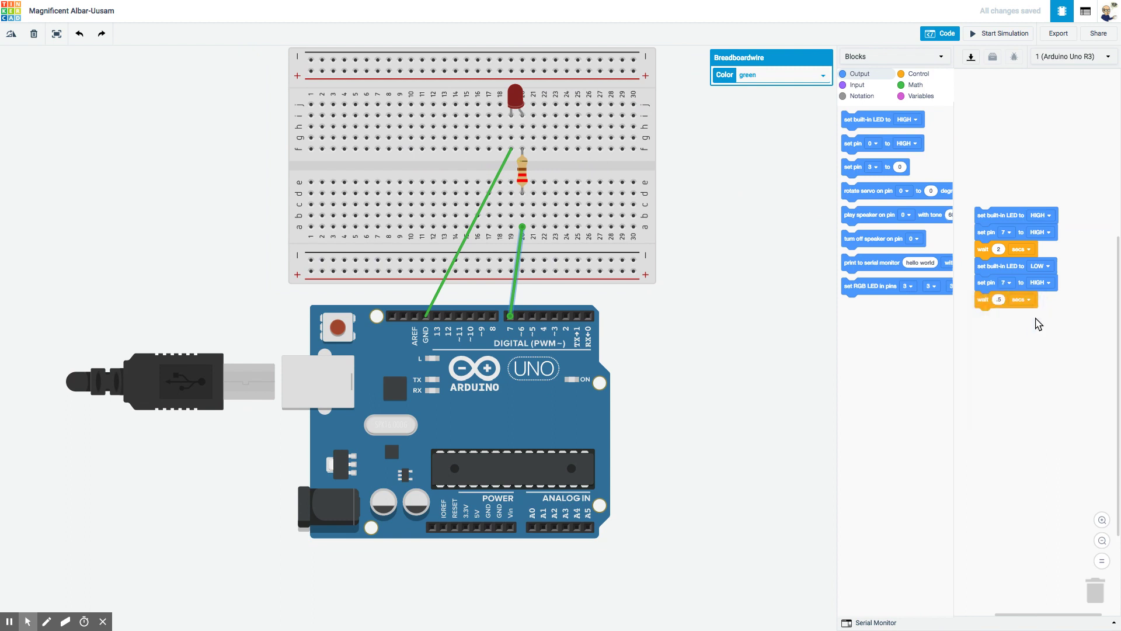
left_click(1037, 284)
left_click(1036, 316)
left_click(982, 37)
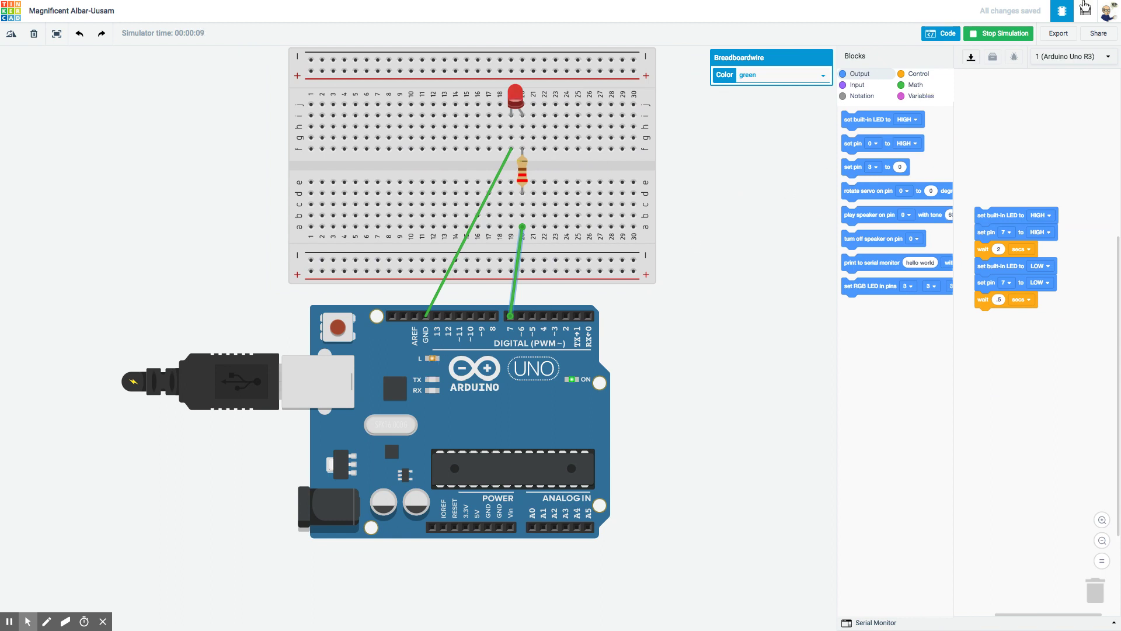
left_click(990, 36)
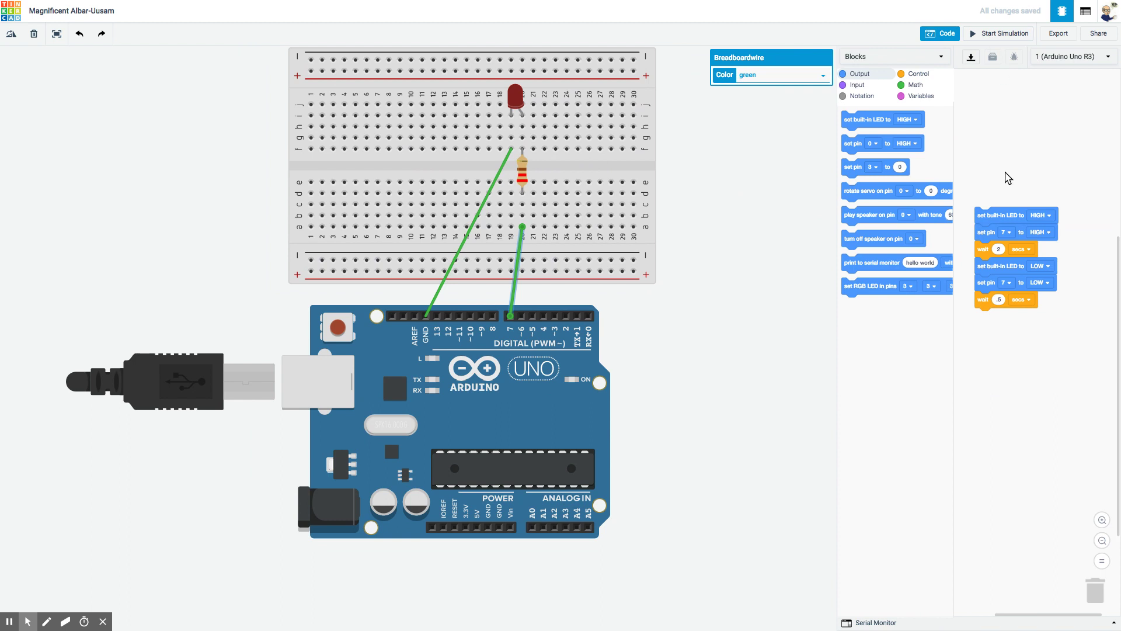
- Switch the first pin 7 block to LOW and the second to HIGH, then start the simulation
left_click(1035, 236)
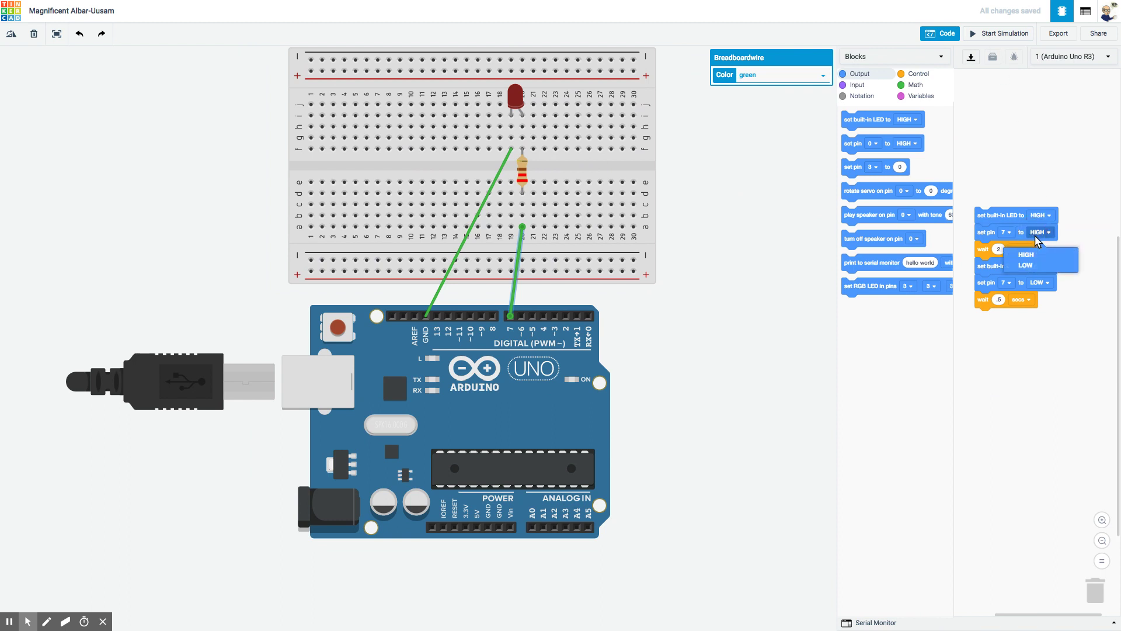
left_click(1037, 264)
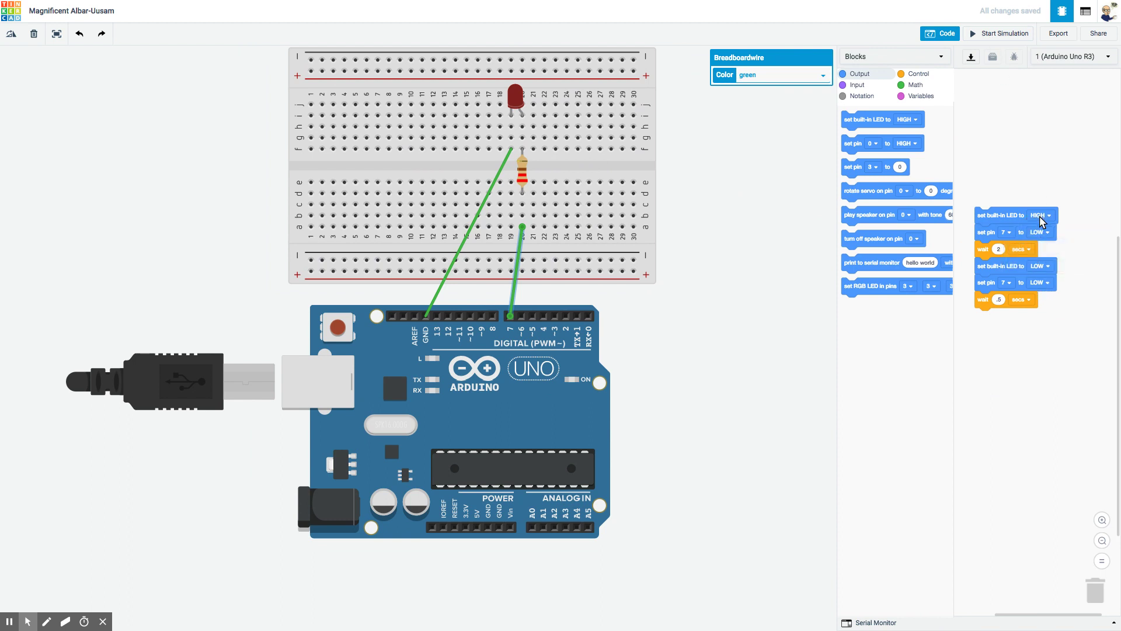
left_click(1046, 283)
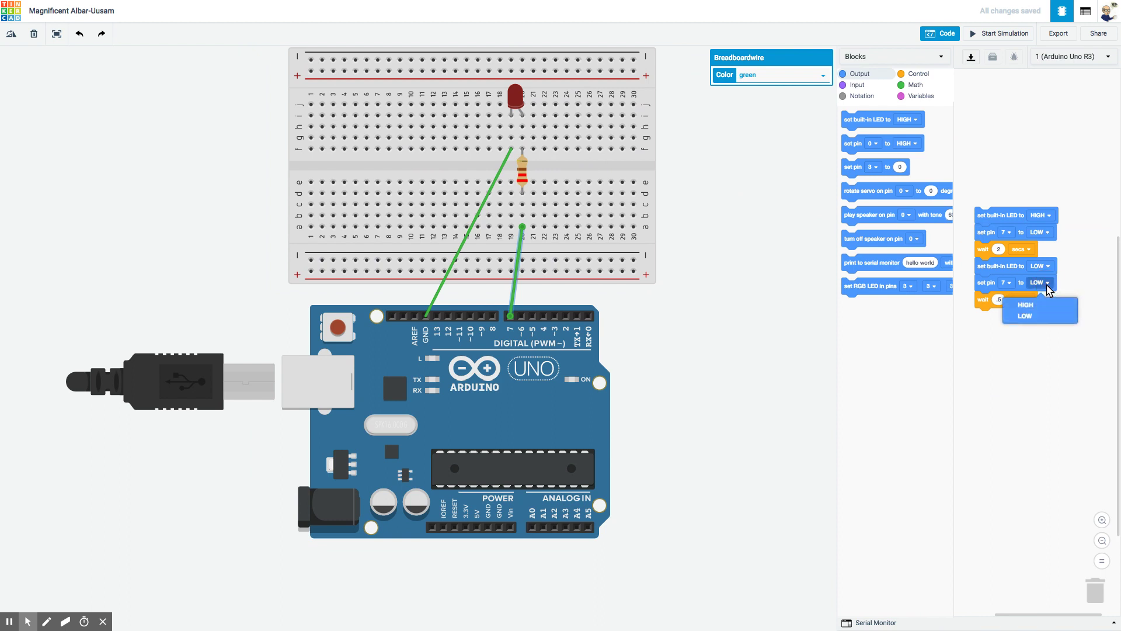
left_click(1037, 298)
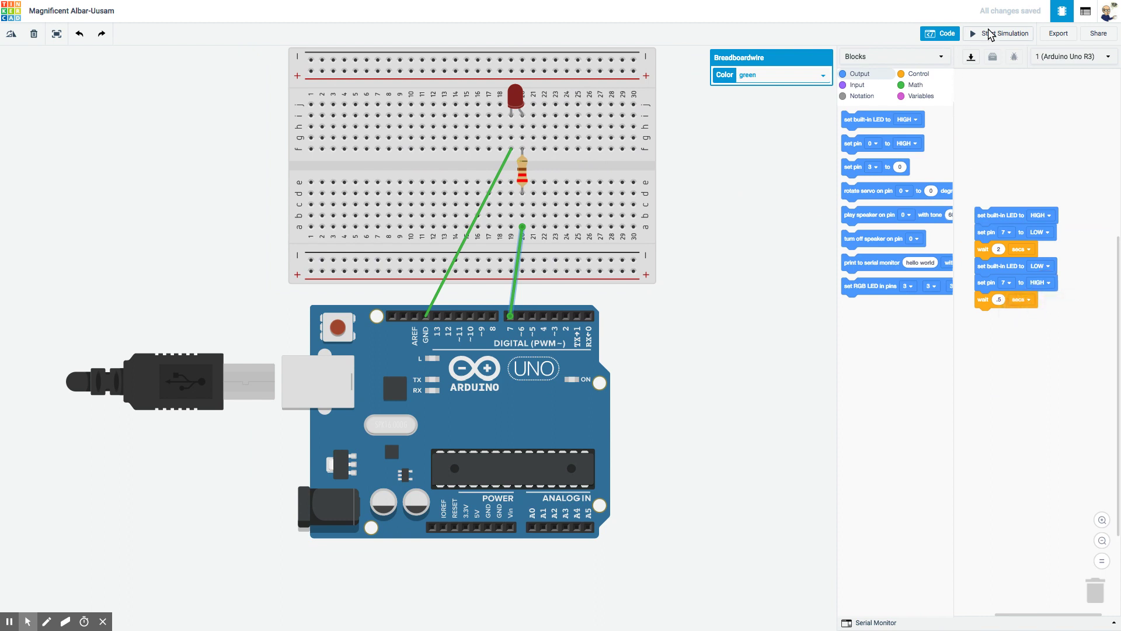
left_click(989, 33)
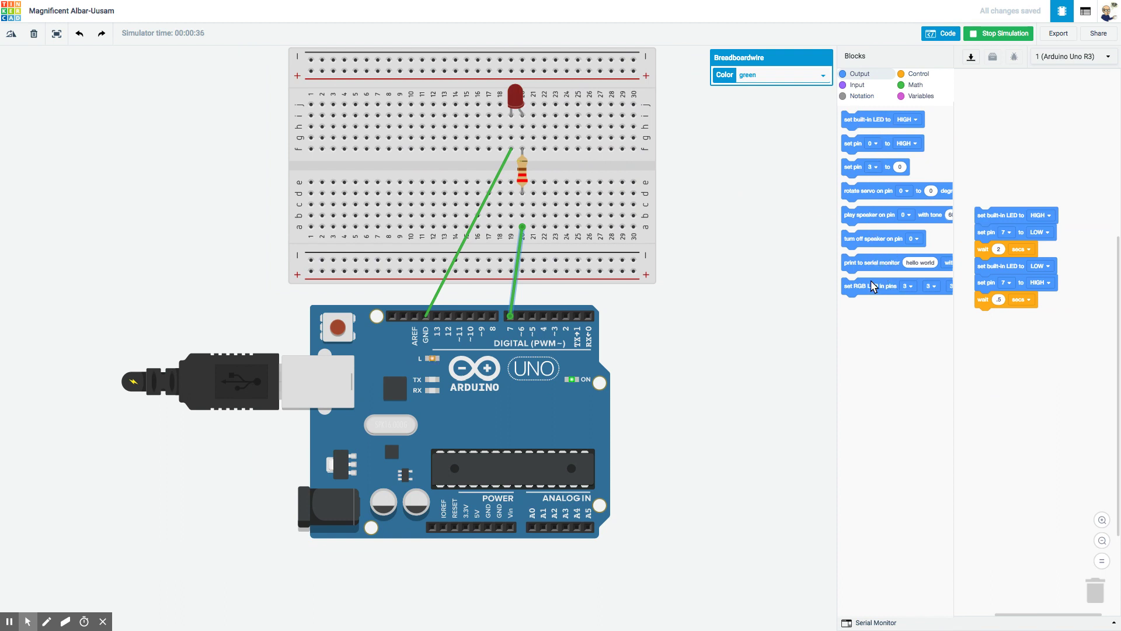
- Browse the Input, Notation, Control, Math and Variables block categories in the palette
left_click(856, 86)
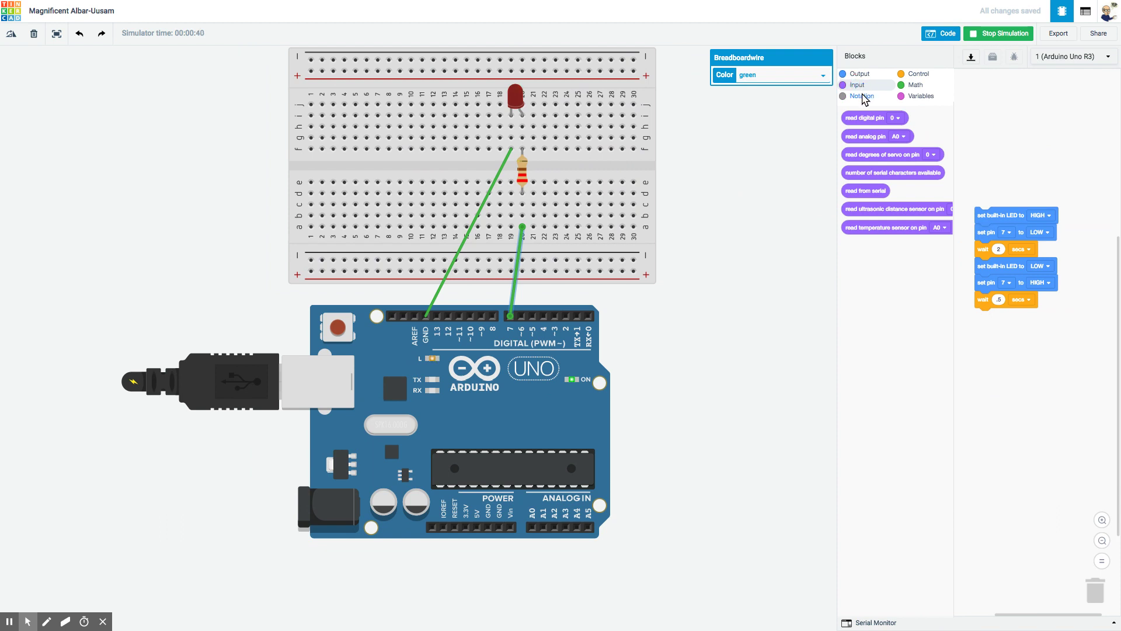
left_click(863, 97)
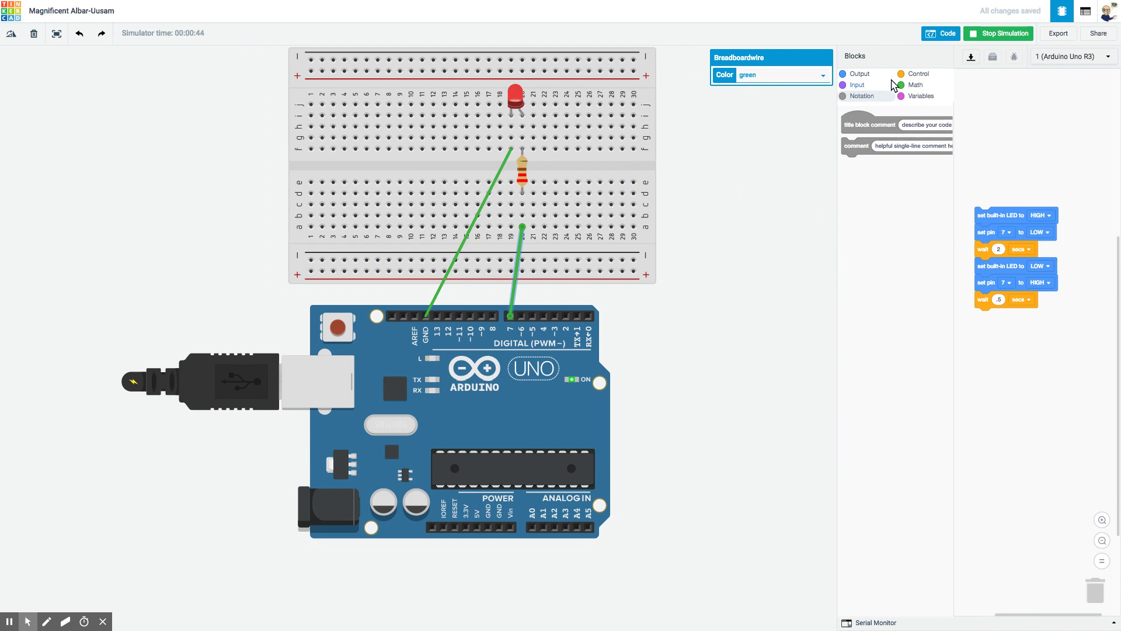
left_click(912, 77)
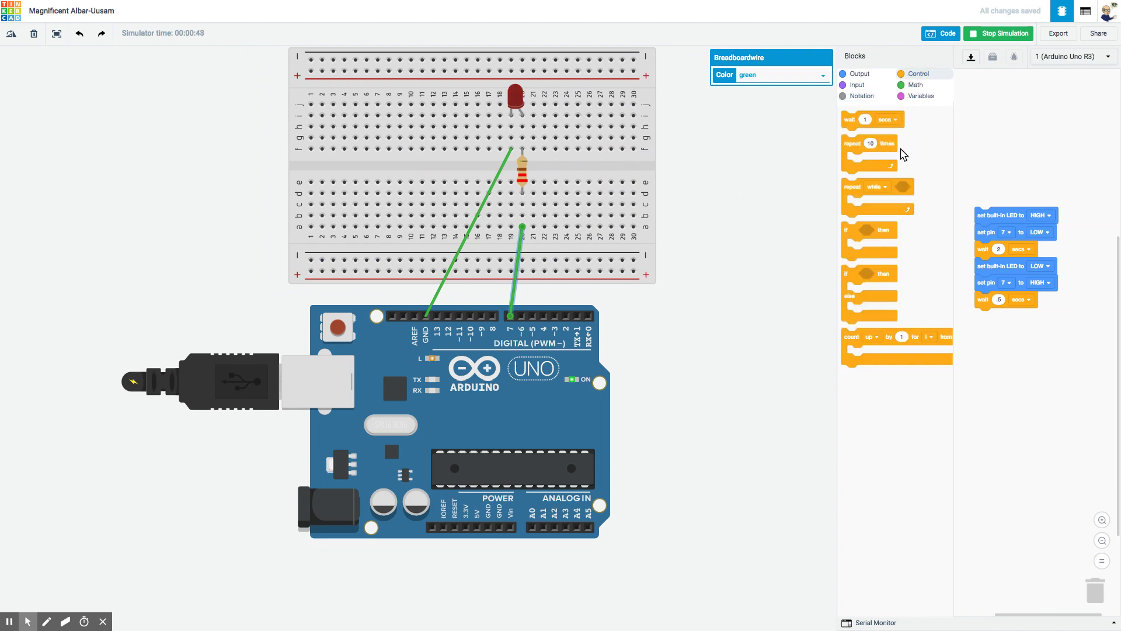
left_click(915, 87)
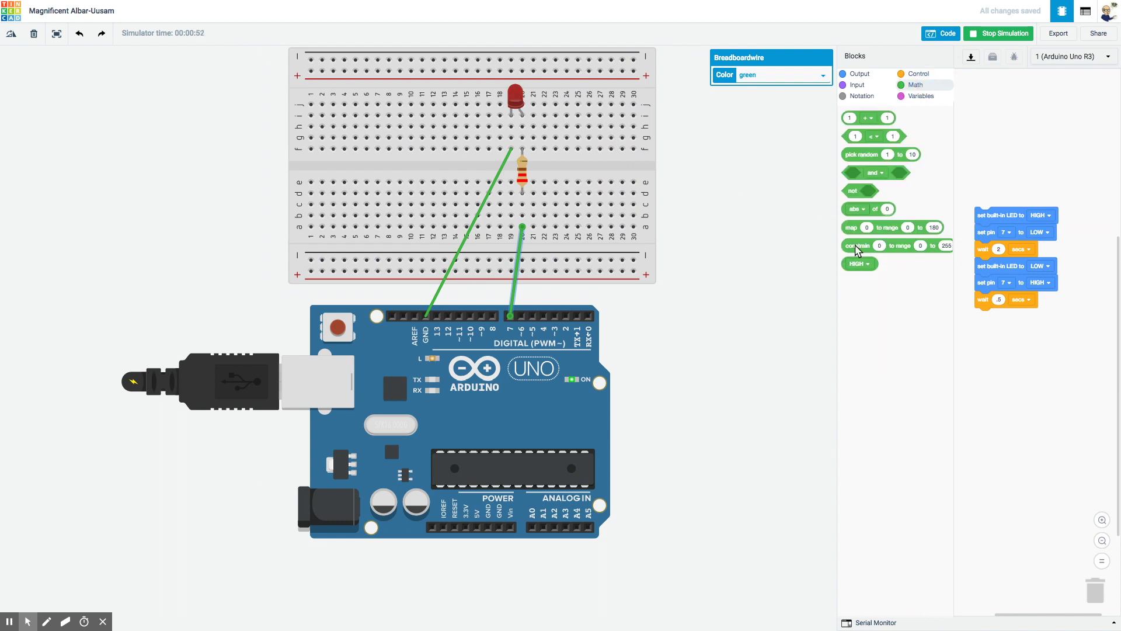
left_click(927, 97)
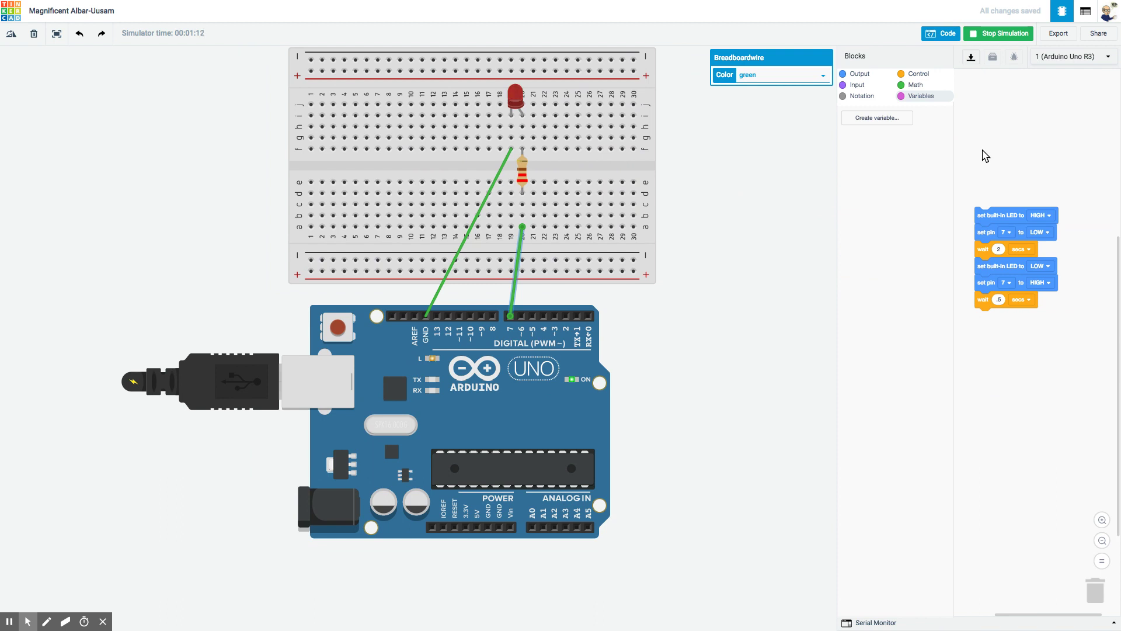
left_click(1058, 35)
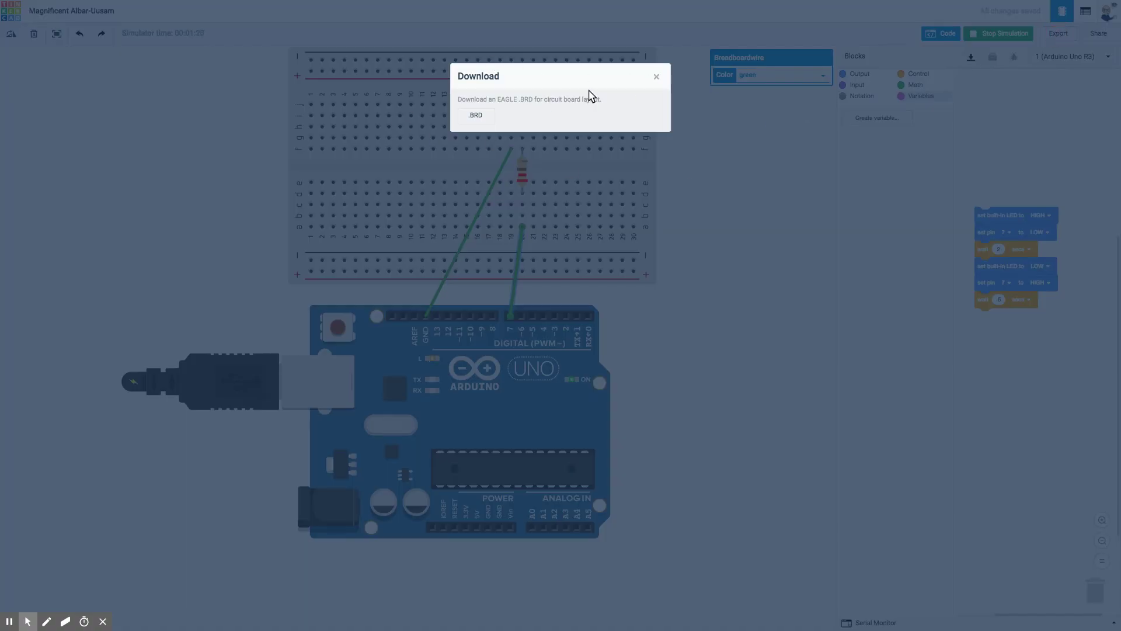
left_click(656, 77)
mouse_move(656, 79)
left_mouse_down()
mouse_move(616, 110)
mouse_move(525, 123)
mouse_move(658, 80)
left_mouse_up()
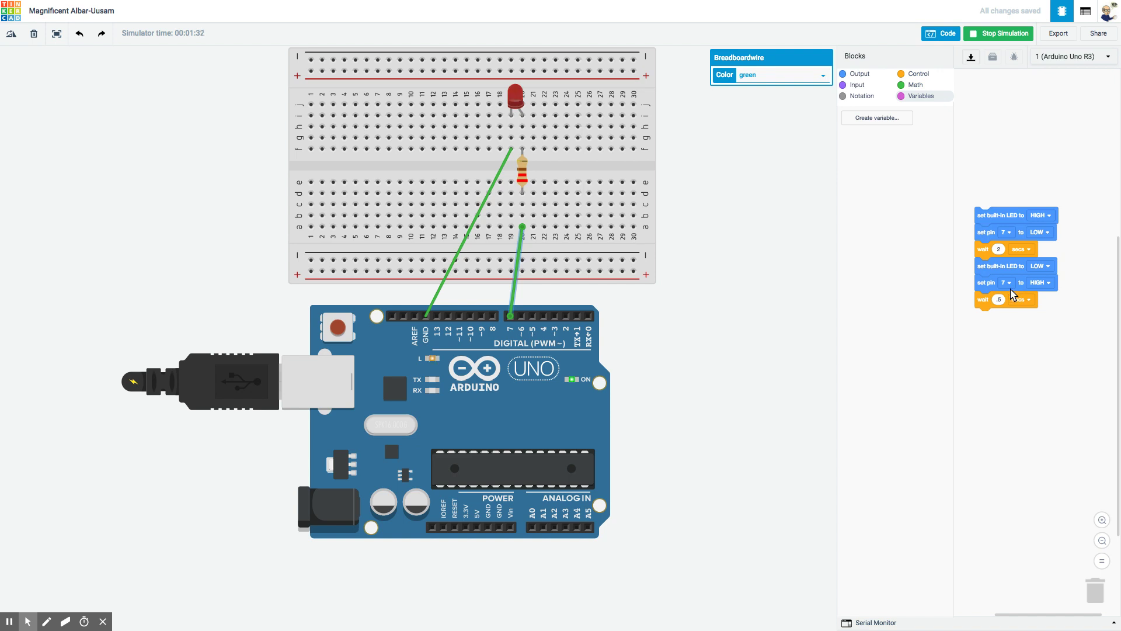
- Stop the simulation, switch to Blocks + Text mode, and select all the generated Arduino code
left_click(981, 34)
left_click(893, 56)
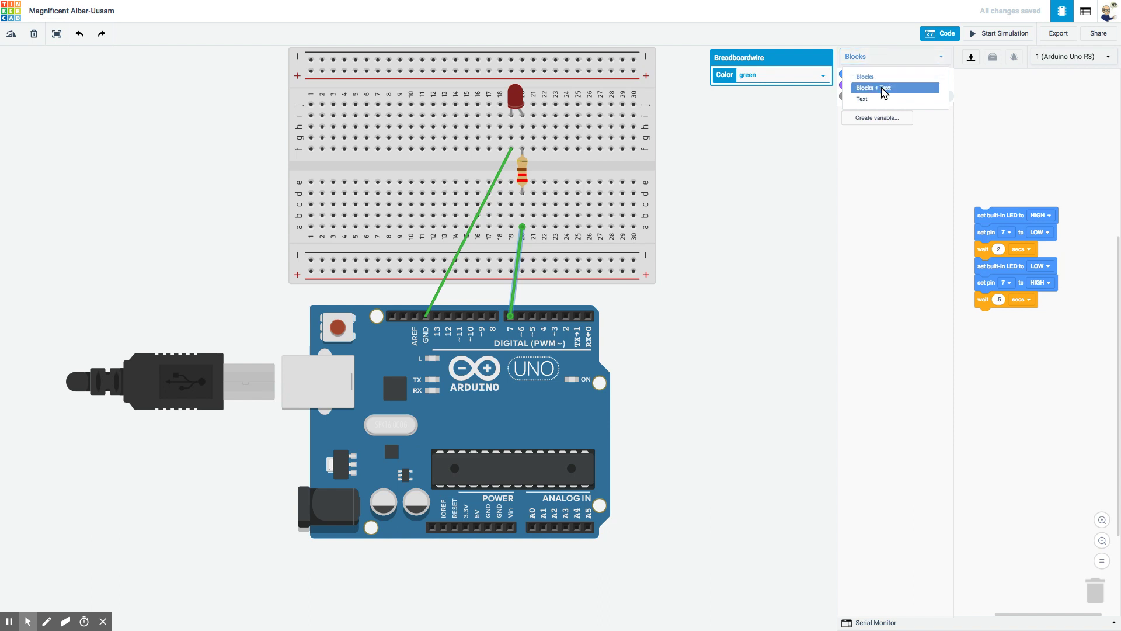
left_click(882, 89)
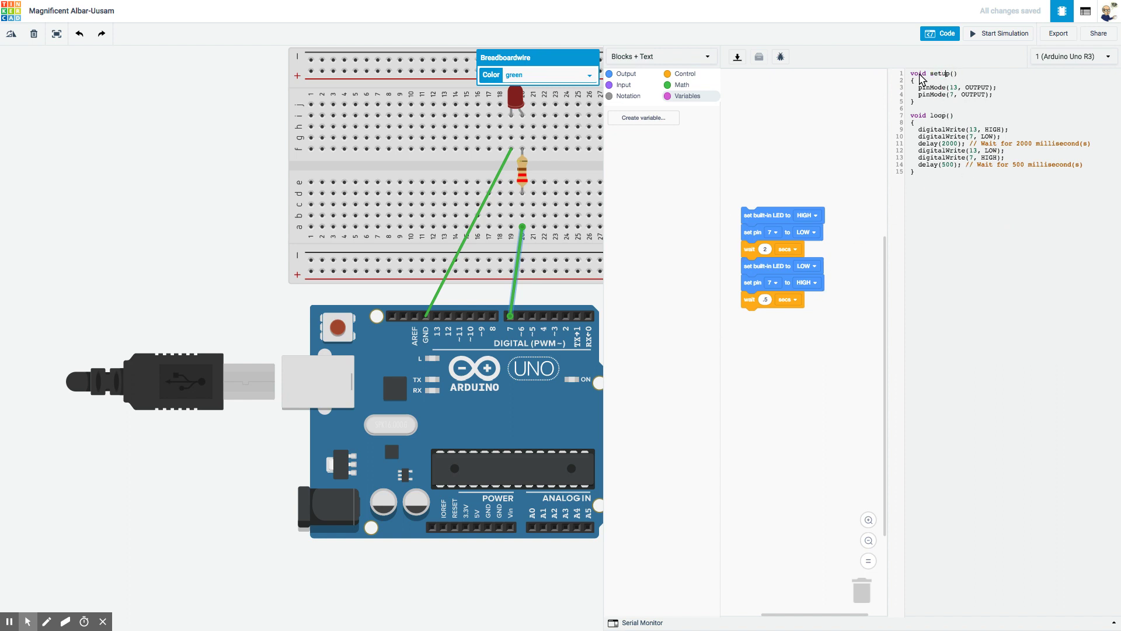
left_click_drag(924, 182, 902, 69)
right_click(967, 110)
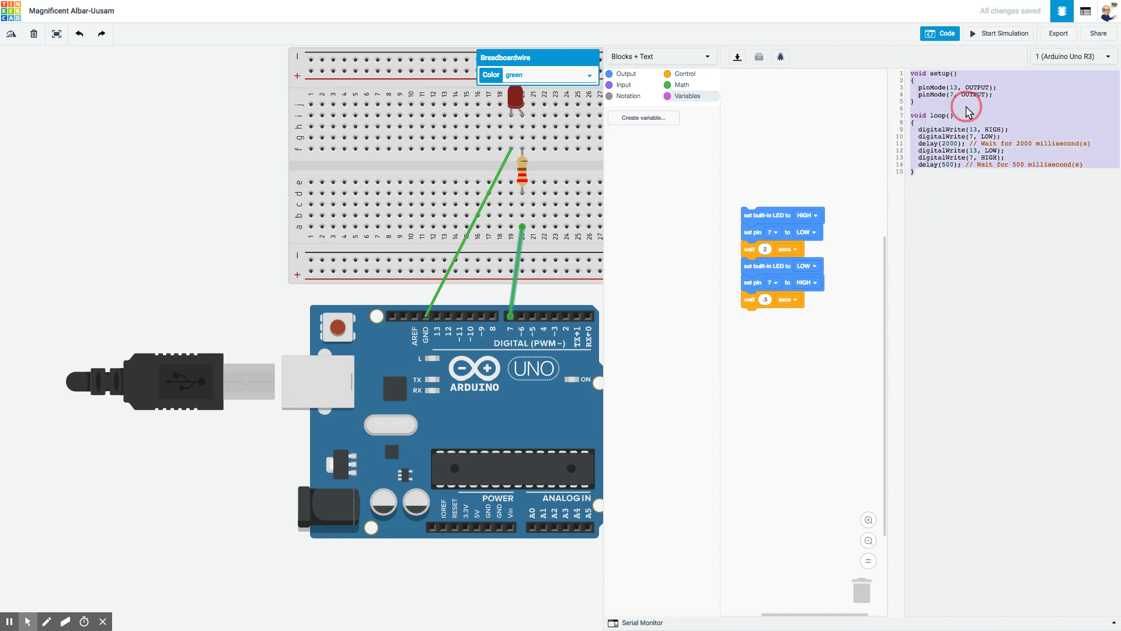